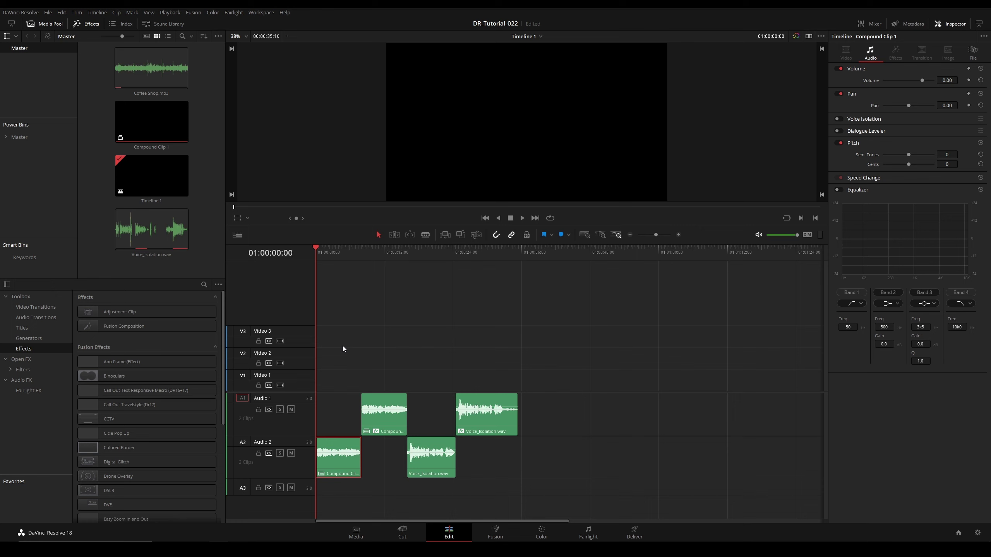
- Play the opening dialogue from the start and stop at 01:00:08:01
key(space)
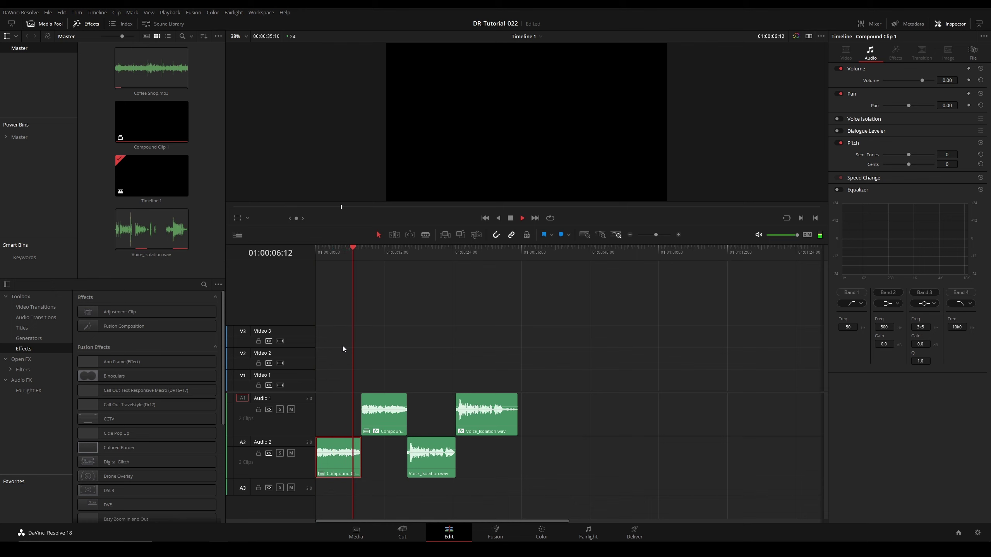
key(space)
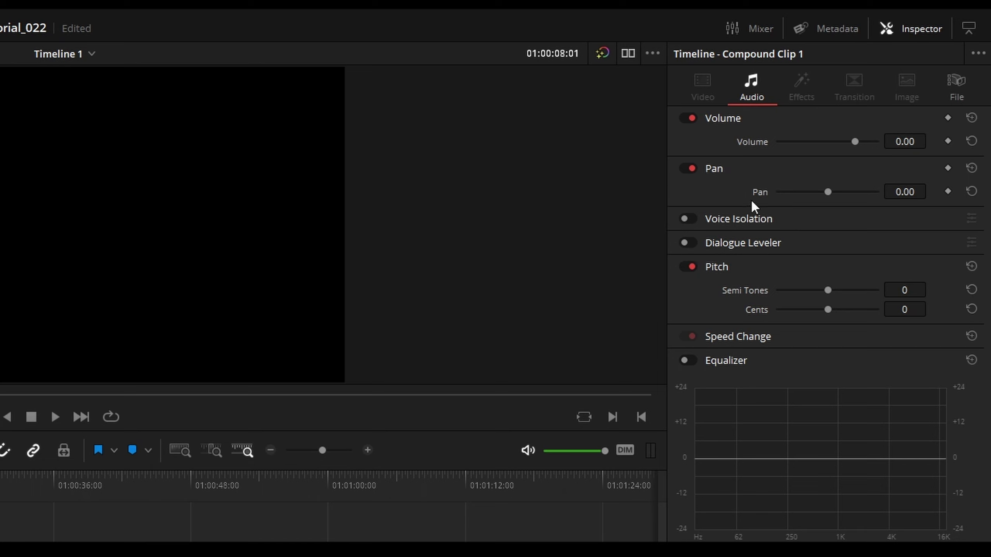
- Enable Voice Isolation on Compound Clip 1 and lower its Amount from 100 to 76
click(688, 219)
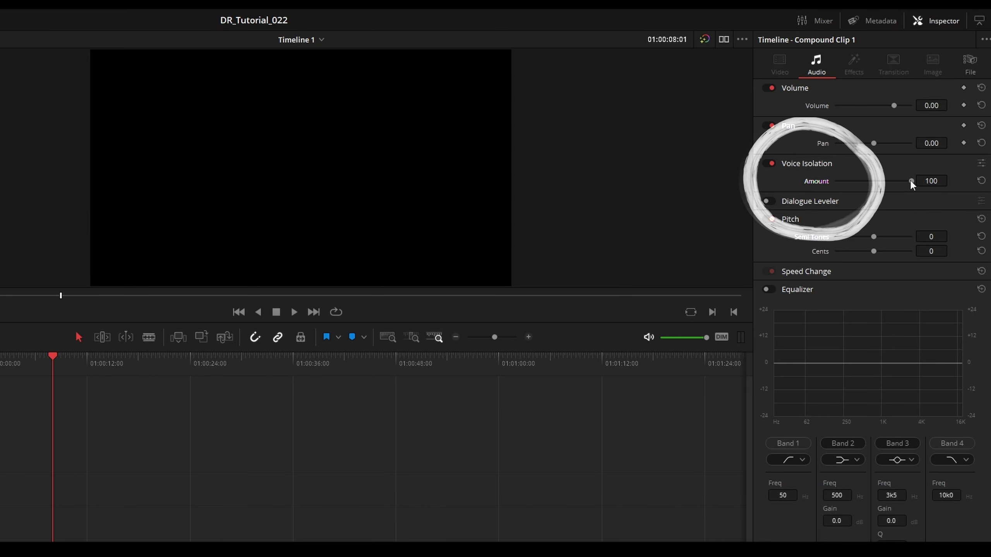
mouse_move(911, 179)
mouse_down()
mouse_move(892, 176)
mouse_move(948, 132)
mouse_up()
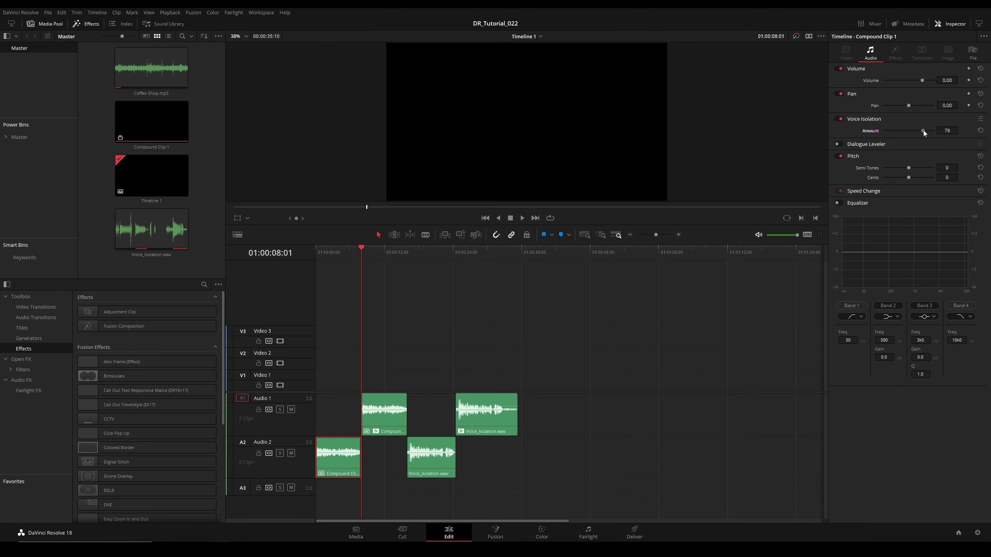
- Set Compound Clip 1's Voice Isolation Amount to 77, then play the dialogue and stop at 01:00:16:02
click(982, 122)
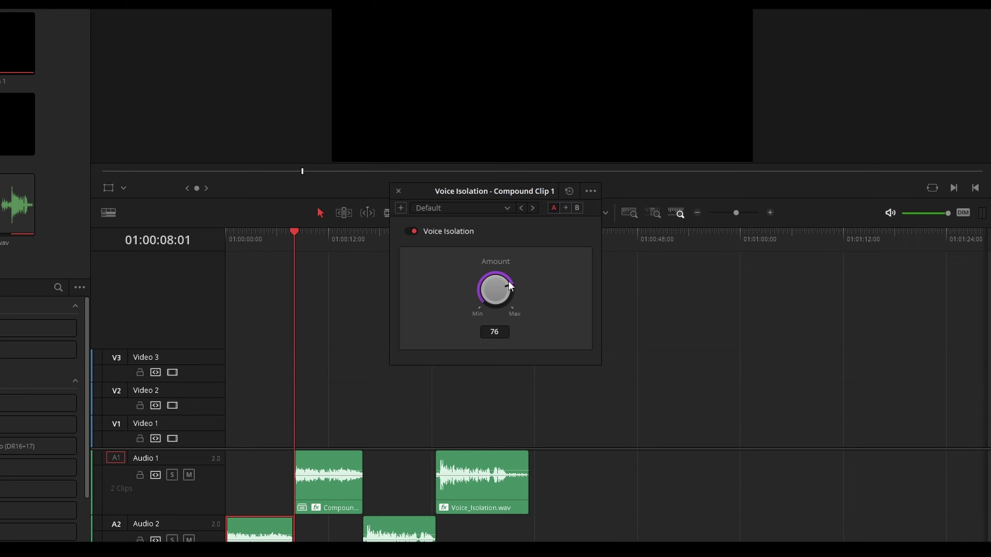
drag(495, 275, 513, 281)
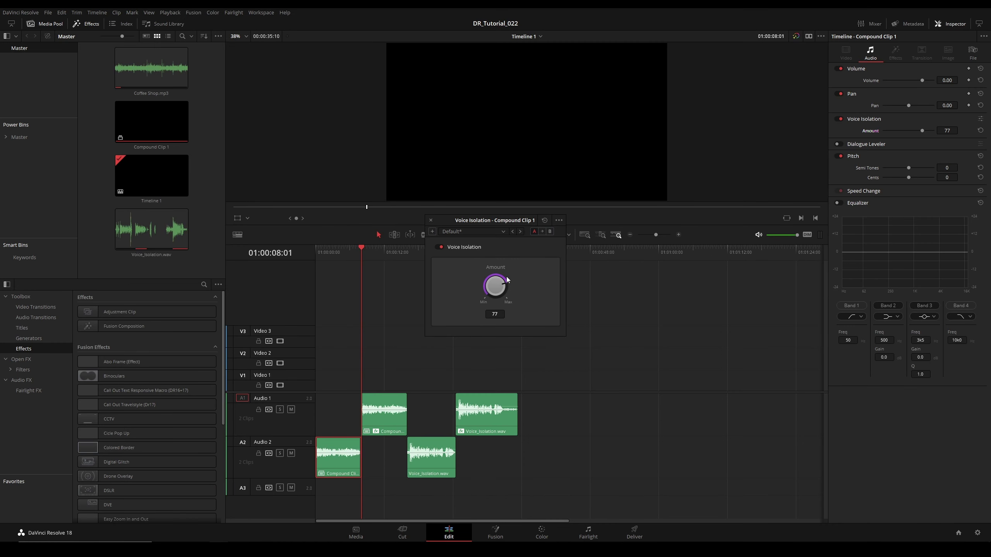
click(431, 220)
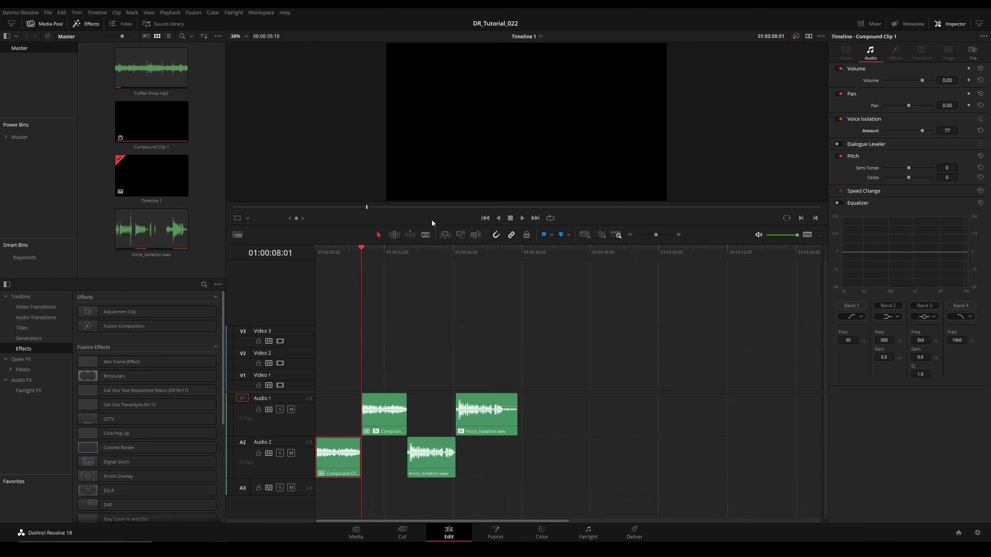
key(space)
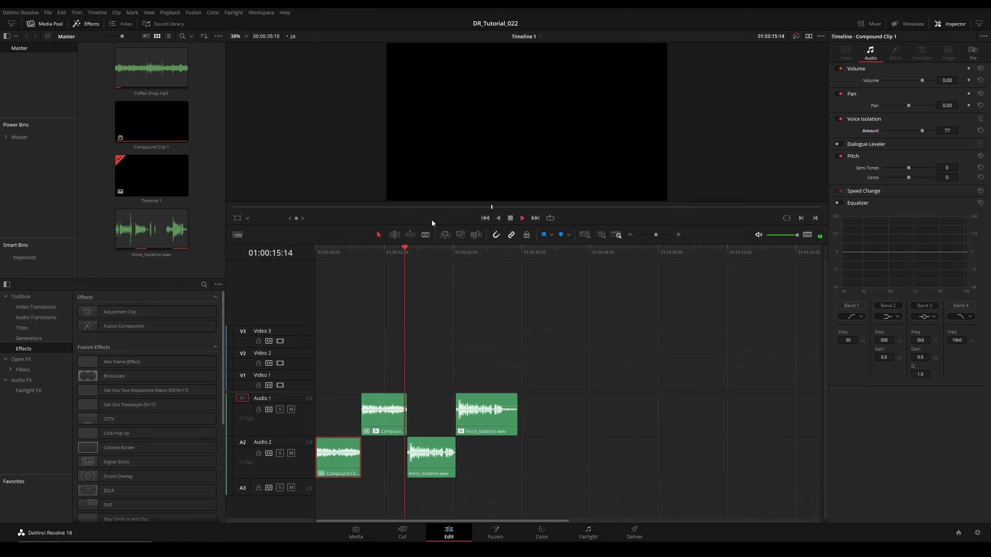
key(space)
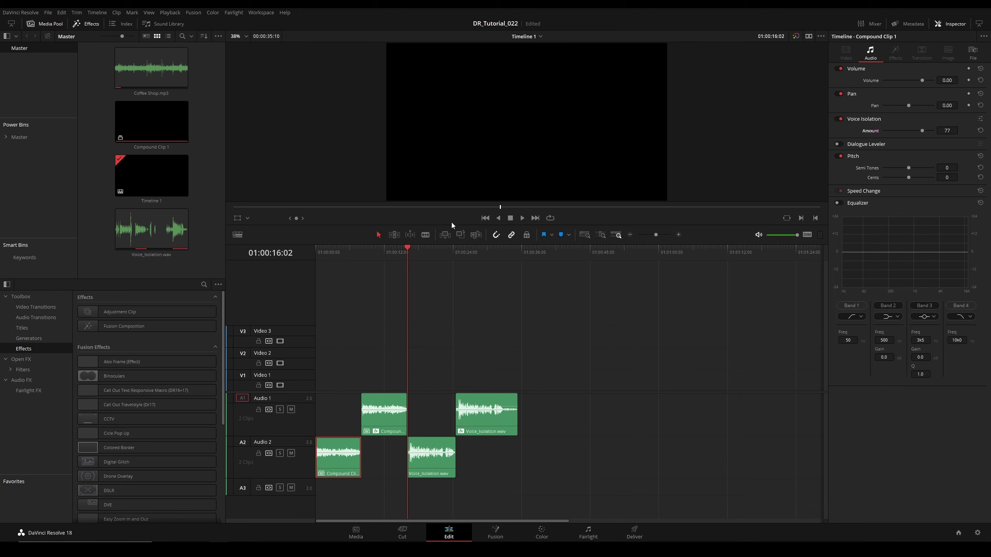
- Play the Audio 1 compound clip from its start at 01:00:08:01, then save the project
click(384, 403)
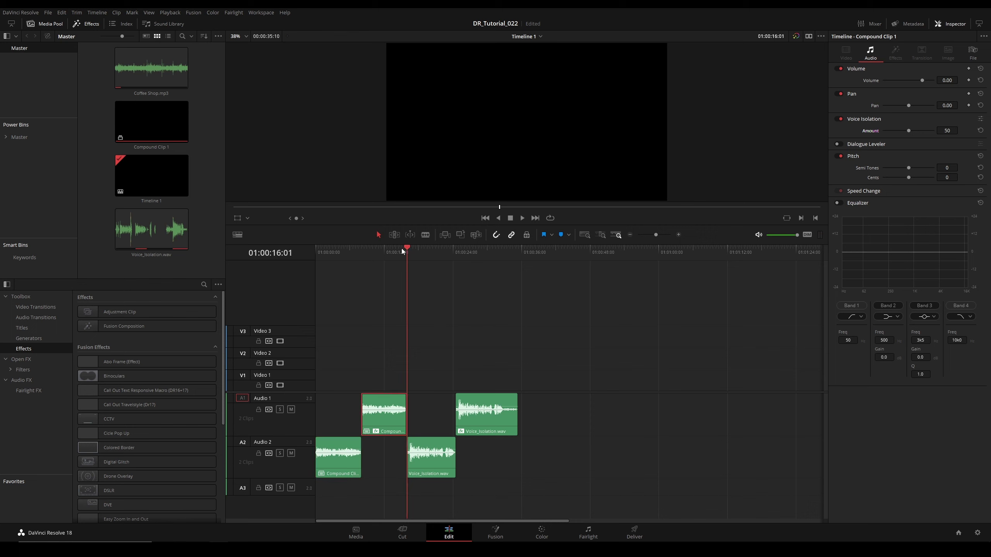
drag(409, 248, 391, 251)
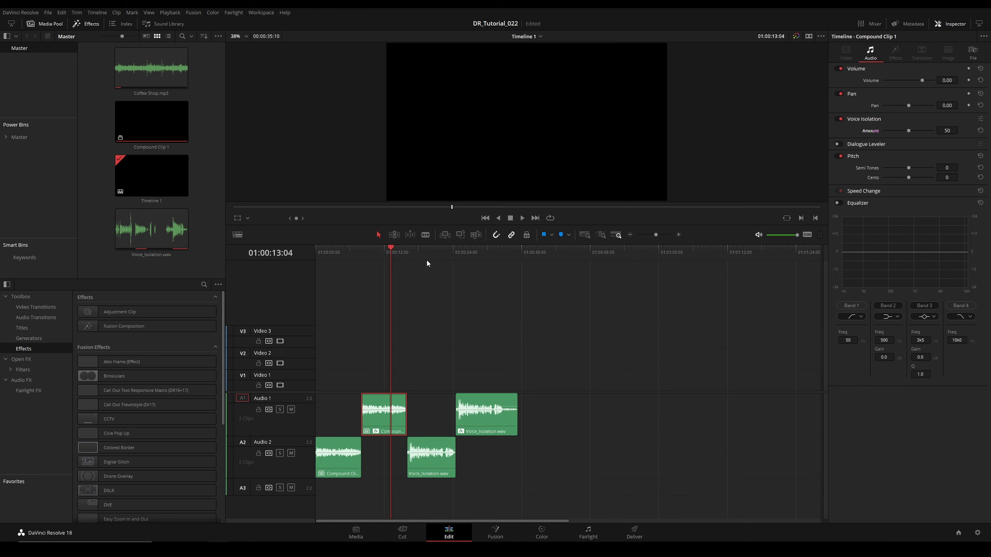
key(Up)
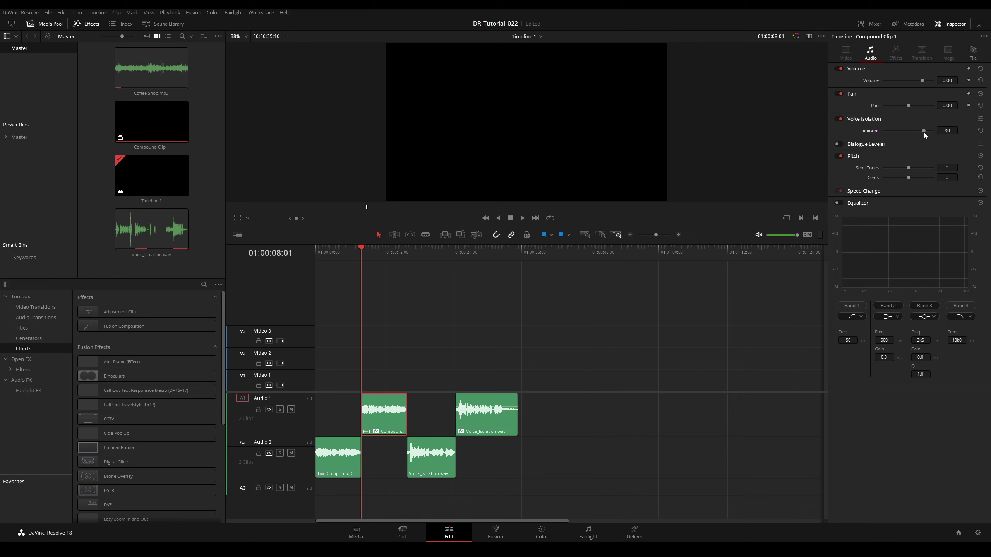
key(space)
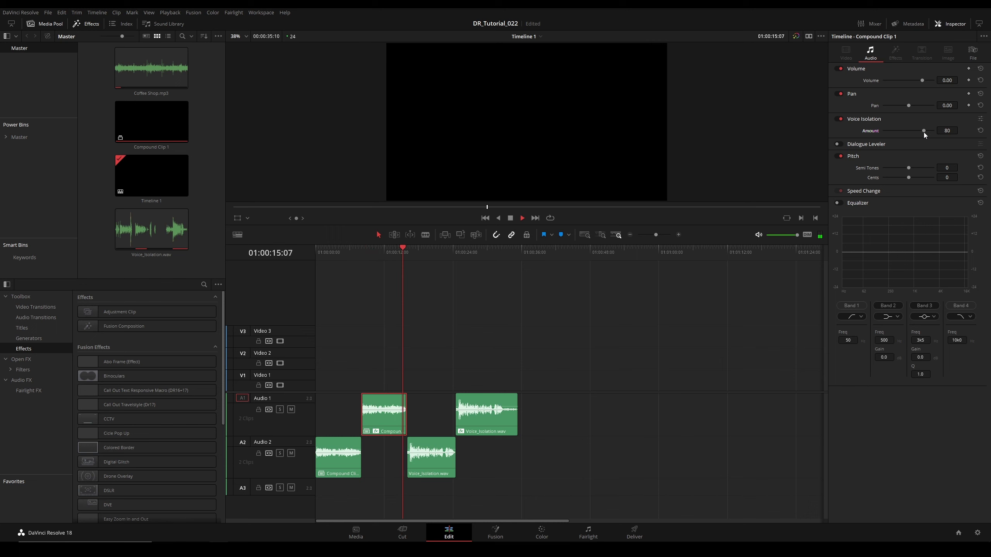
key(space)
key(ctrl+s)
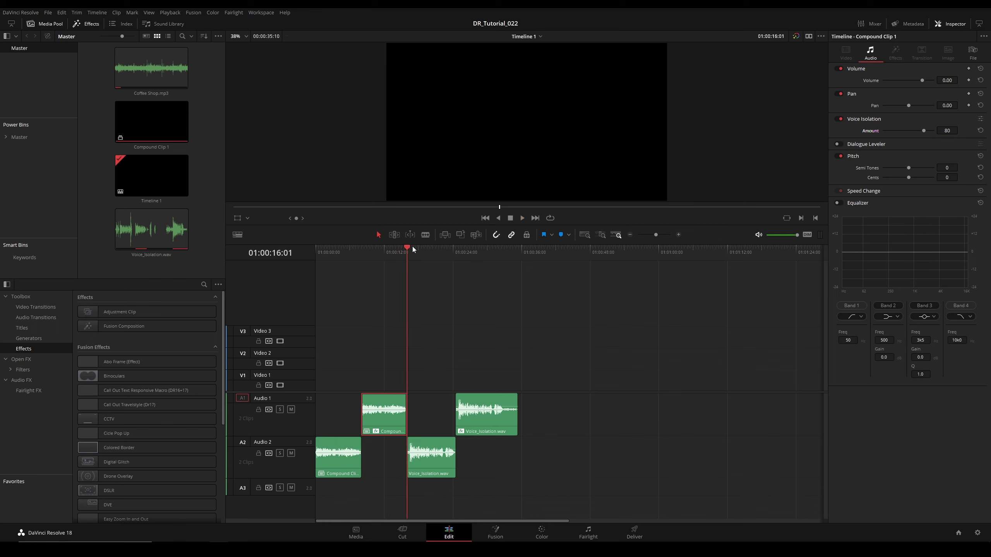
- Resume playback from just past 01:00:16 and stop at 01:00:24:11
drag(414, 247, 413, 249)
key(space)
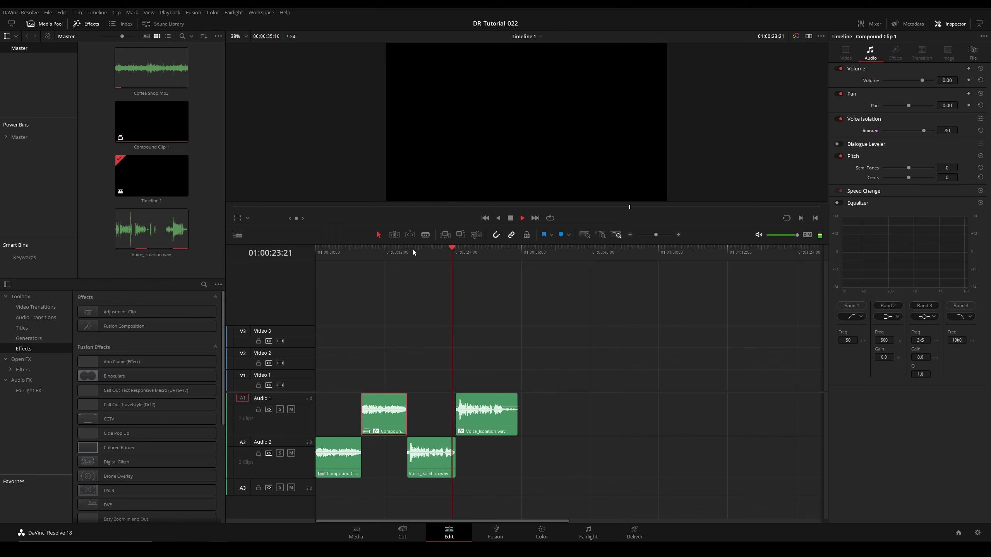
key(space)
- Enable Voice Isolation at Amount 80 on Voice_Isolation.wav and play the clip
click(502, 402)
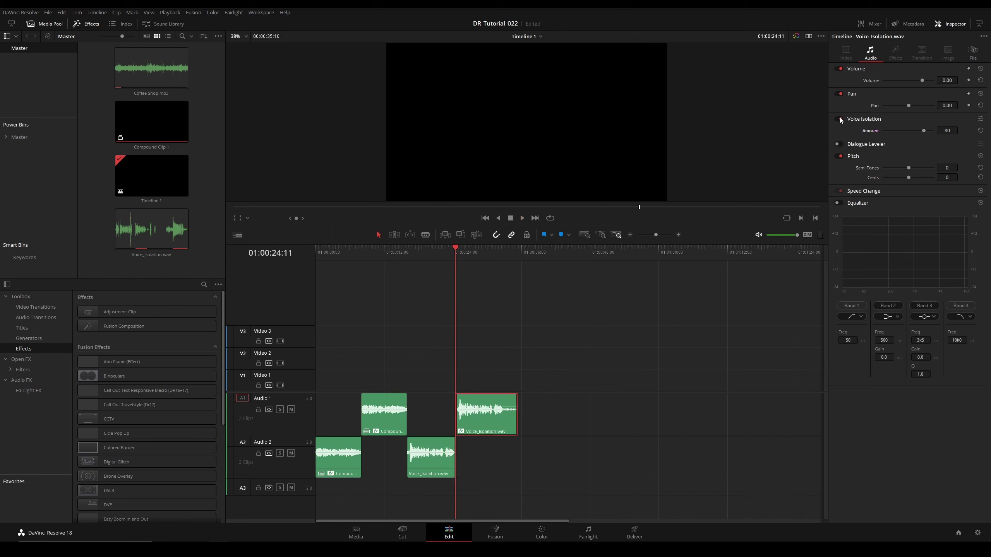
click(840, 120)
key(space)
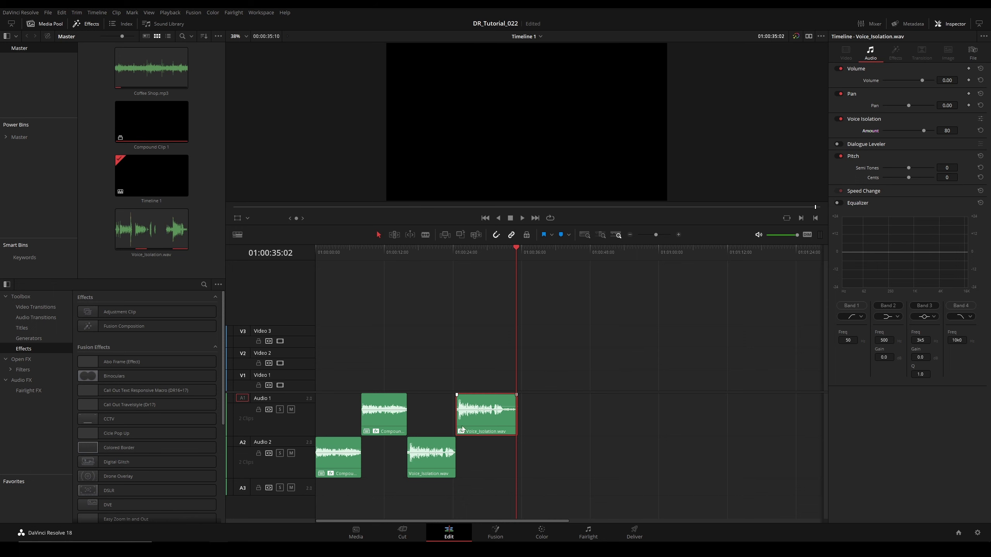
- Close the Voice Isolation settings window and go to the Fairlight page via the Cut page
click(404, 532)
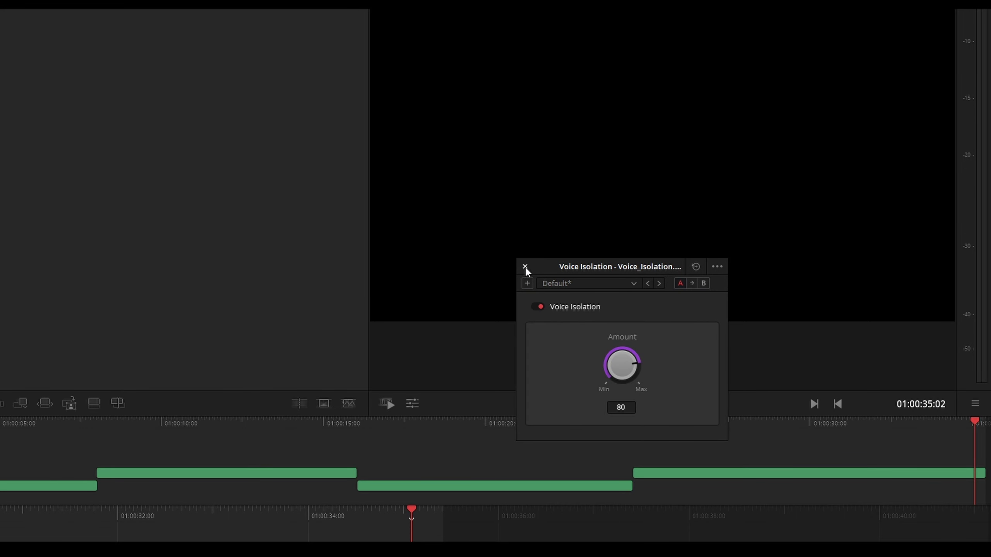
click(525, 267)
click(588, 537)
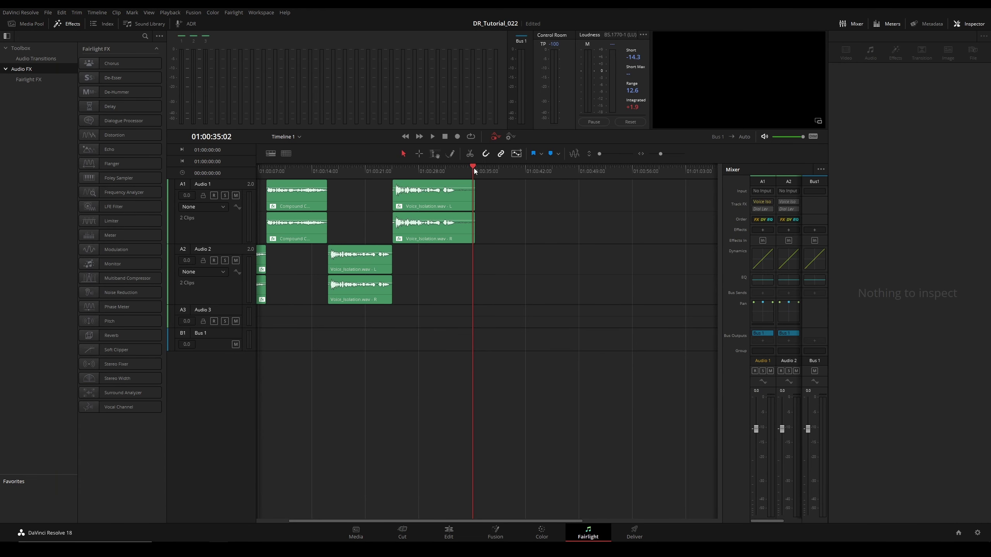
- Rewind the Fairlight playhead to about 01:00:28 and check Voice Iso in the A1 and A2 Track FX
drag(474, 168, 399, 173)
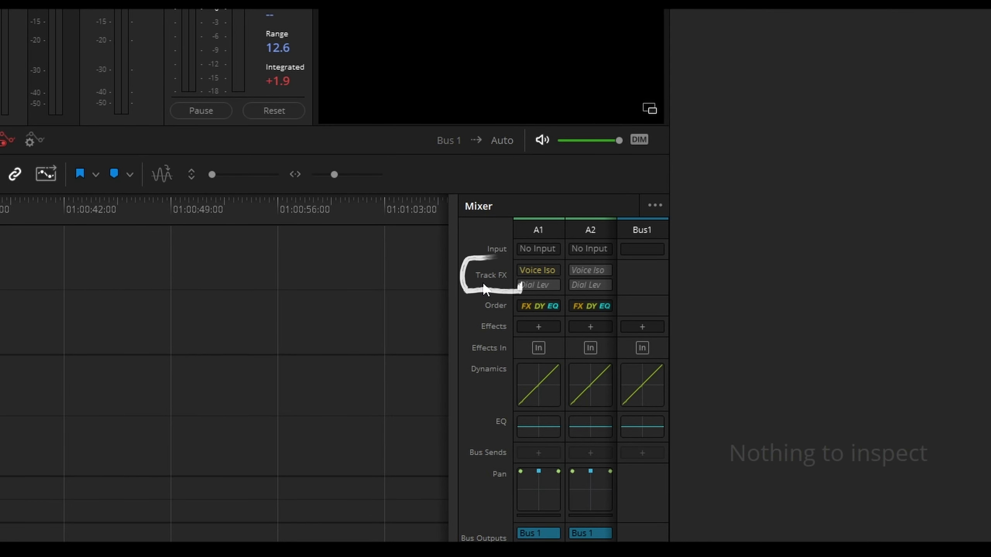
mouse_move(531, 277)
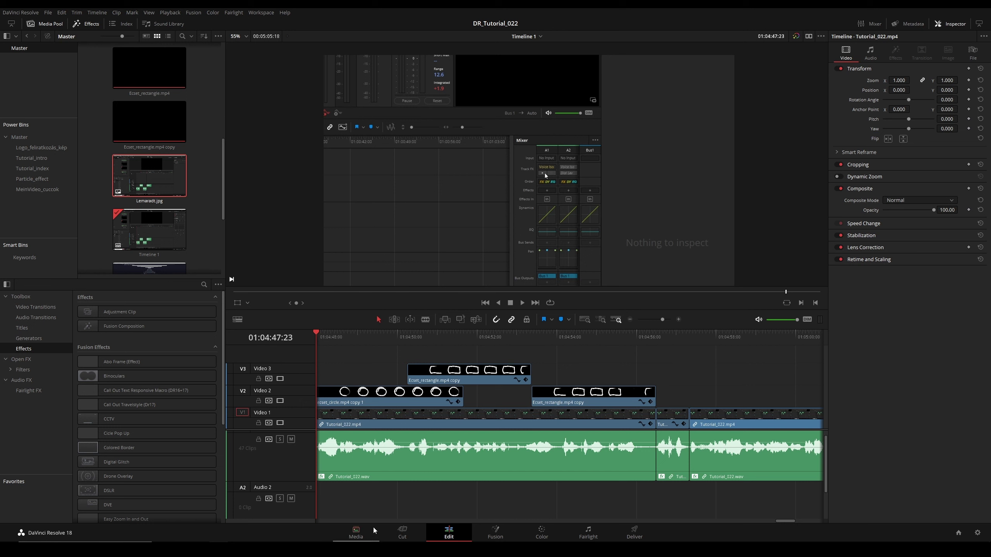
- Select the third Tutorial_022 clip to show its Zoom 1.000 transform settings in the Inspector
click(493, 464)
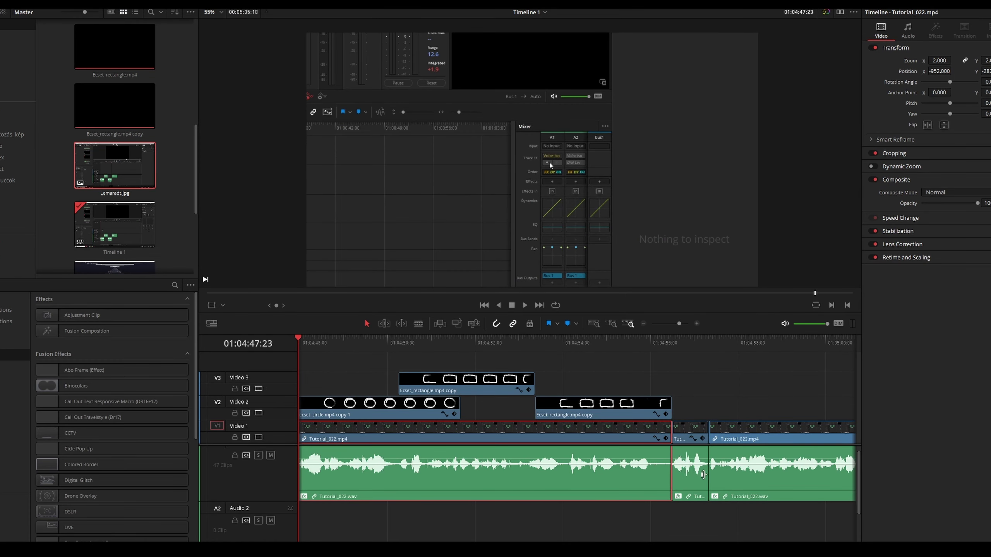
click(708, 476)
click(756, 502)
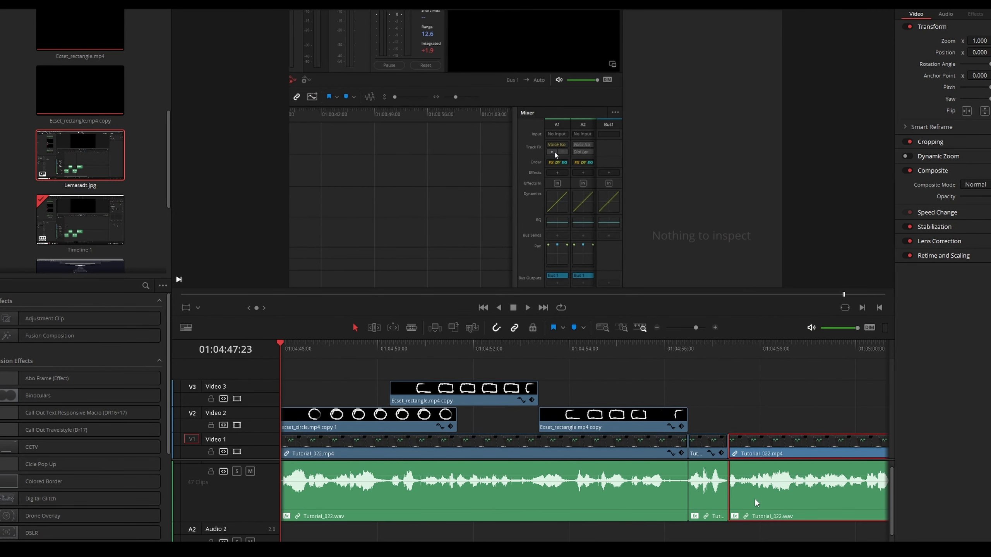